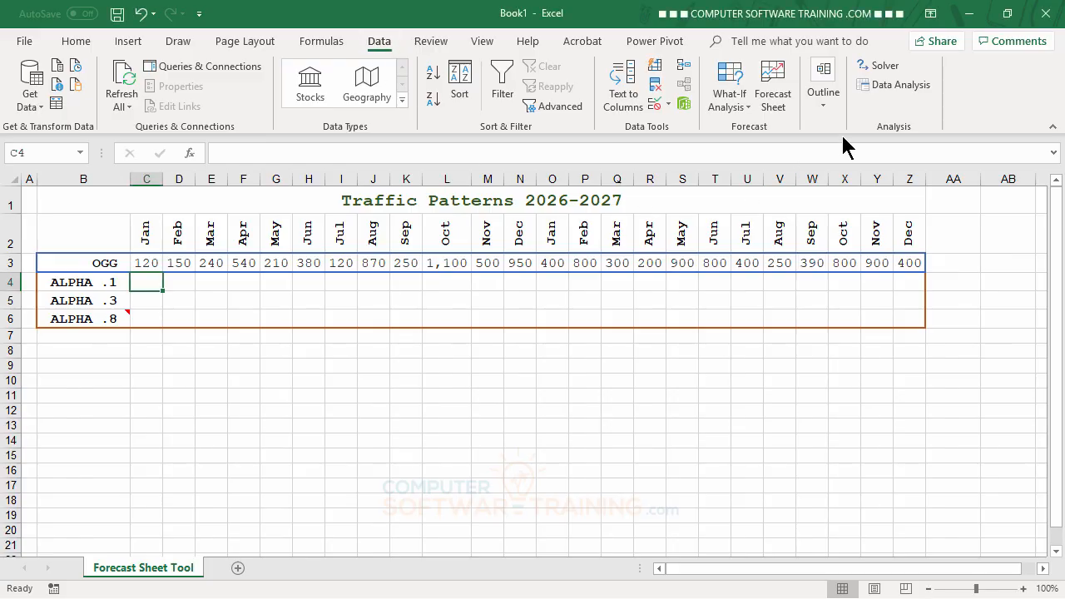
Run Exponential Smoothing on the OGG values C3:Z3 with damping factor .9, writing the output from C4 in the ALPHA .1 row.
left_click(880, 87)
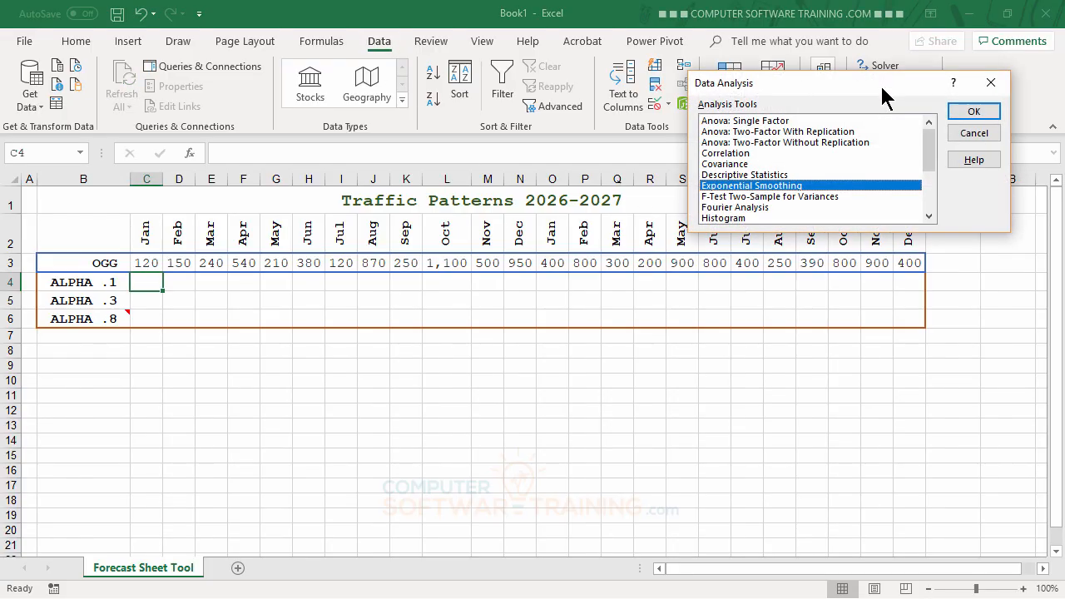
left_click(971, 111)
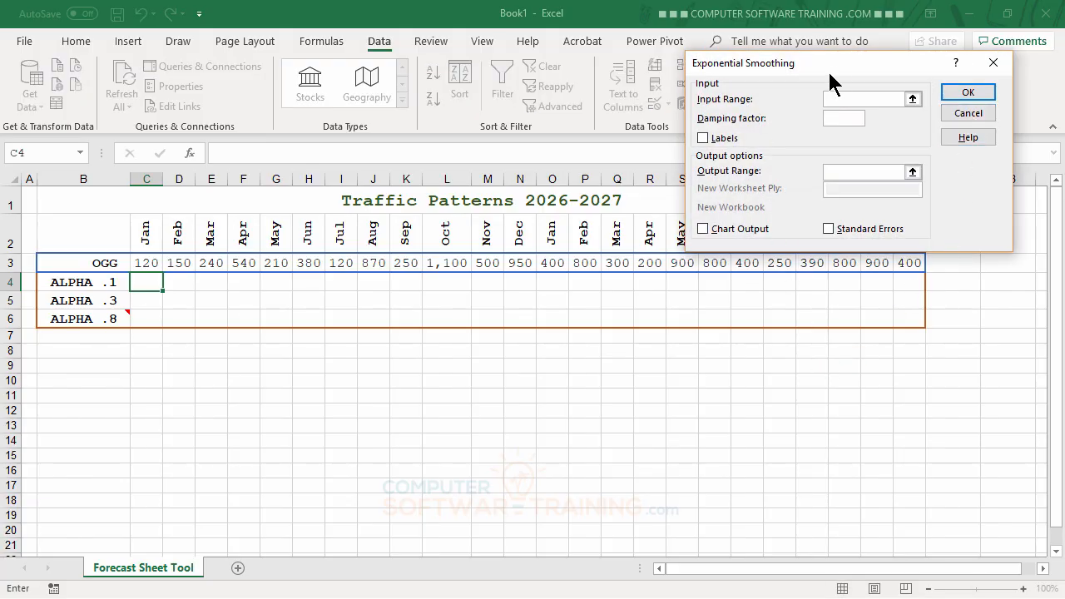
left_click_drag(830, 78, 825, 344)
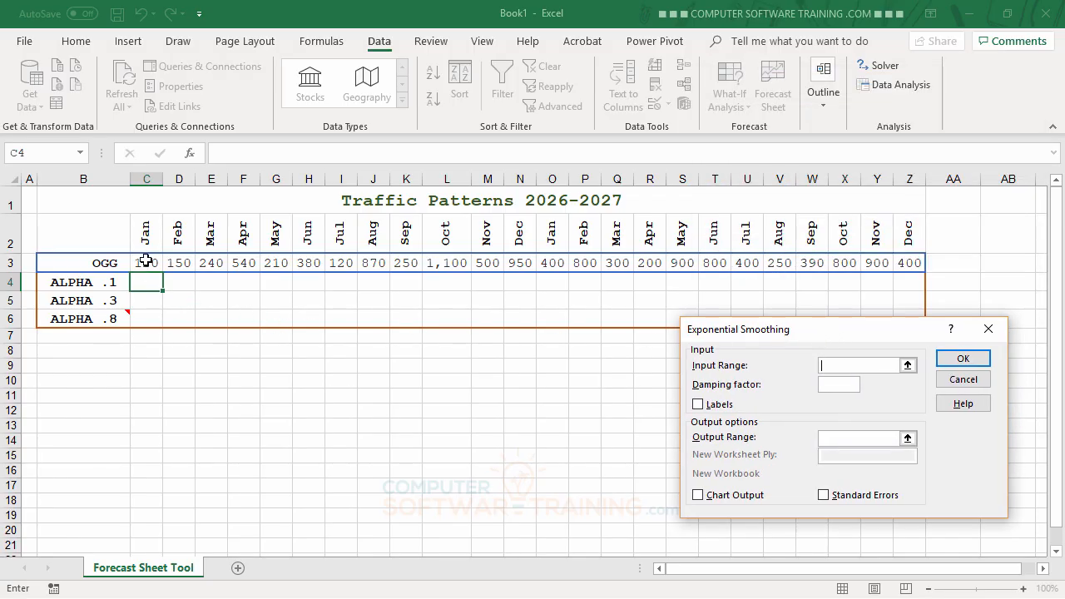
left_click_drag(146, 261, 903, 264)
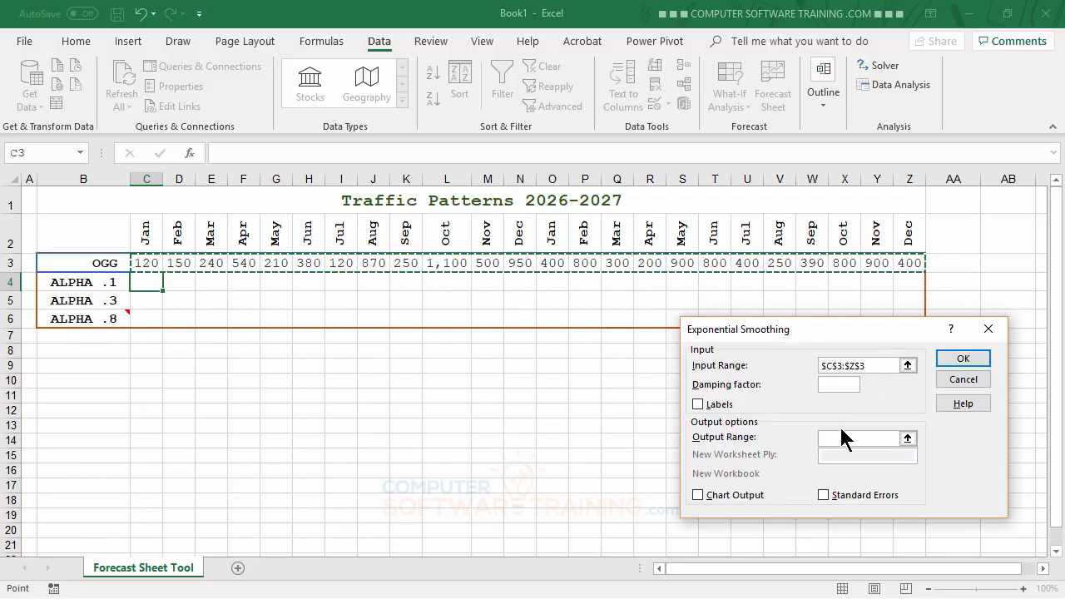
left_click(835, 384)
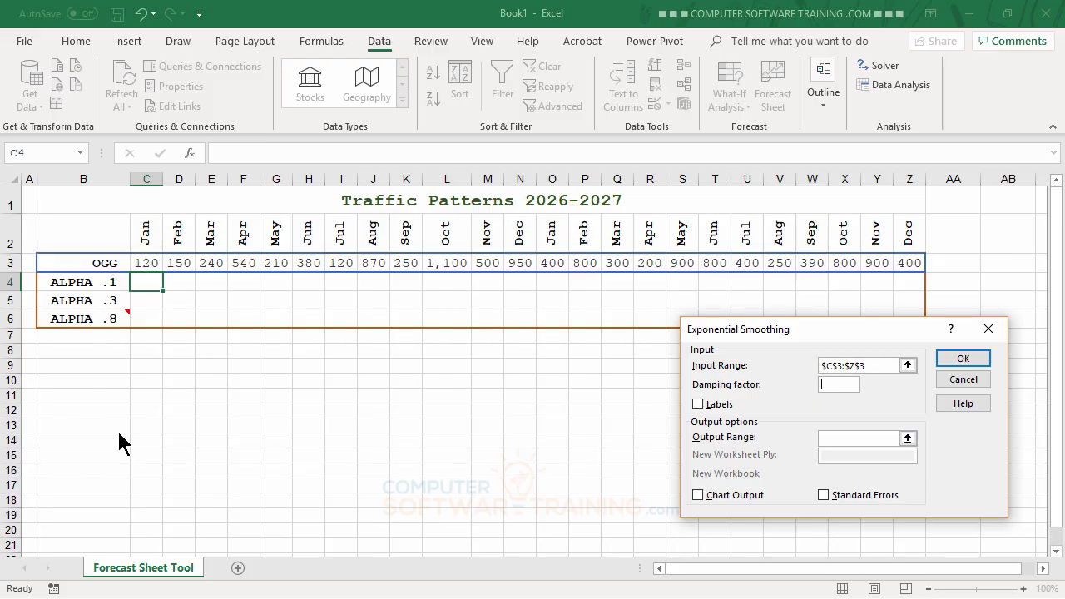
type(".9")
left_click(835, 440)
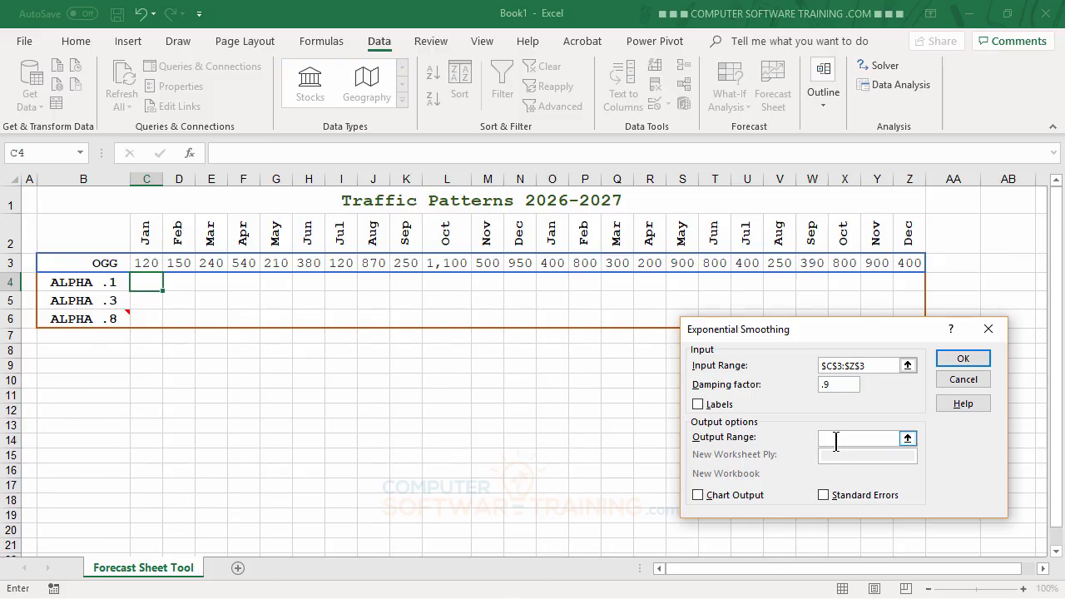
left_click(143, 283)
left_click(964, 357)
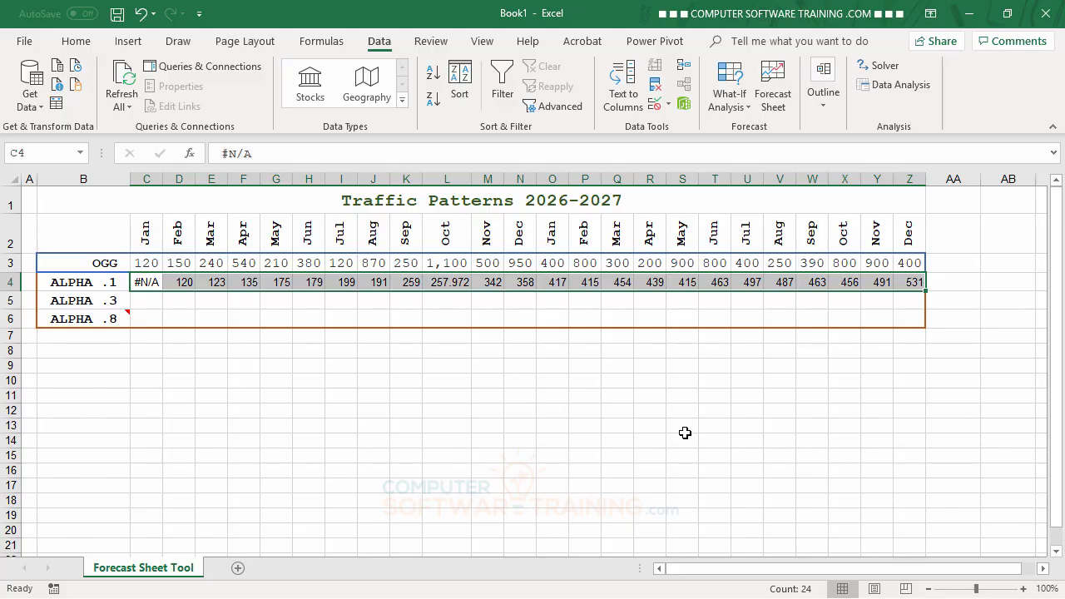
left_click(697, 402)
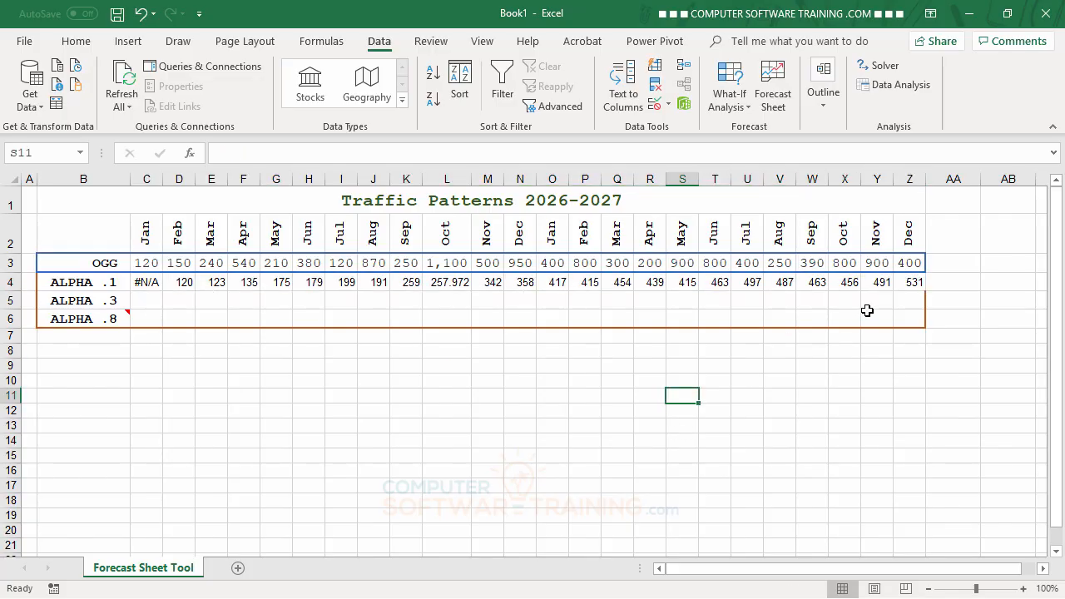
Run Exponential Smoothing on C3:Z3 with damping factor 0.7, writing the output from C5 in the ALPHA .3 row.
left_click(892, 86)
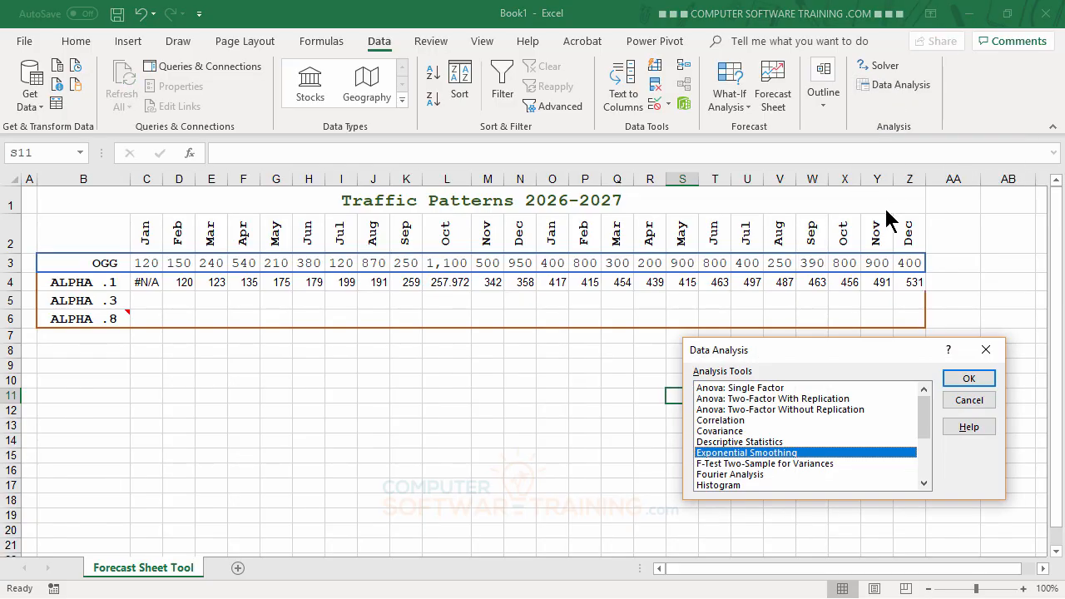
left_click(963, 378)
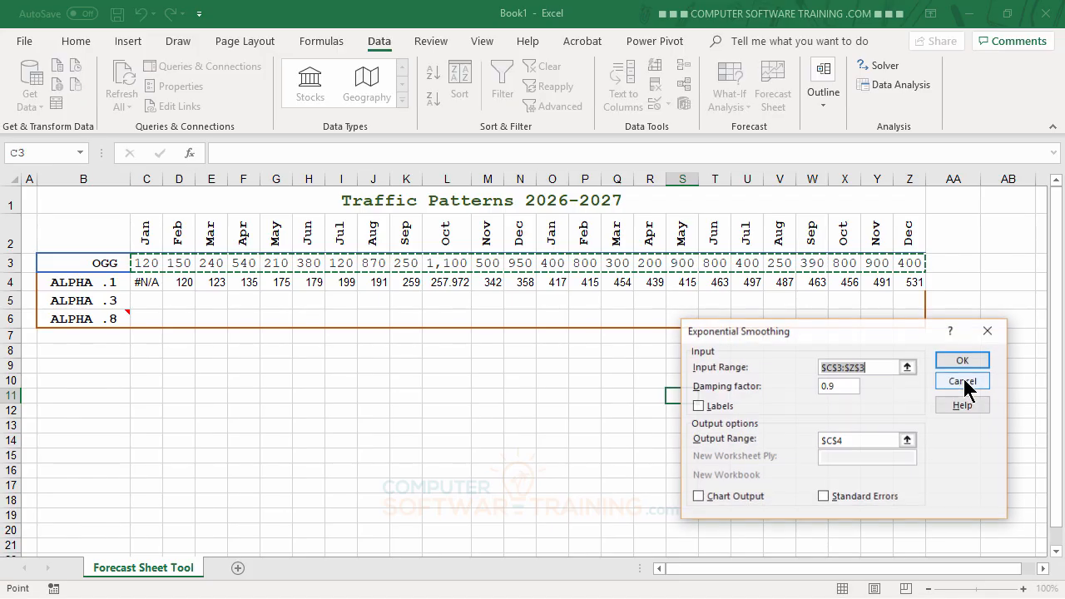
left_click(840, 385)
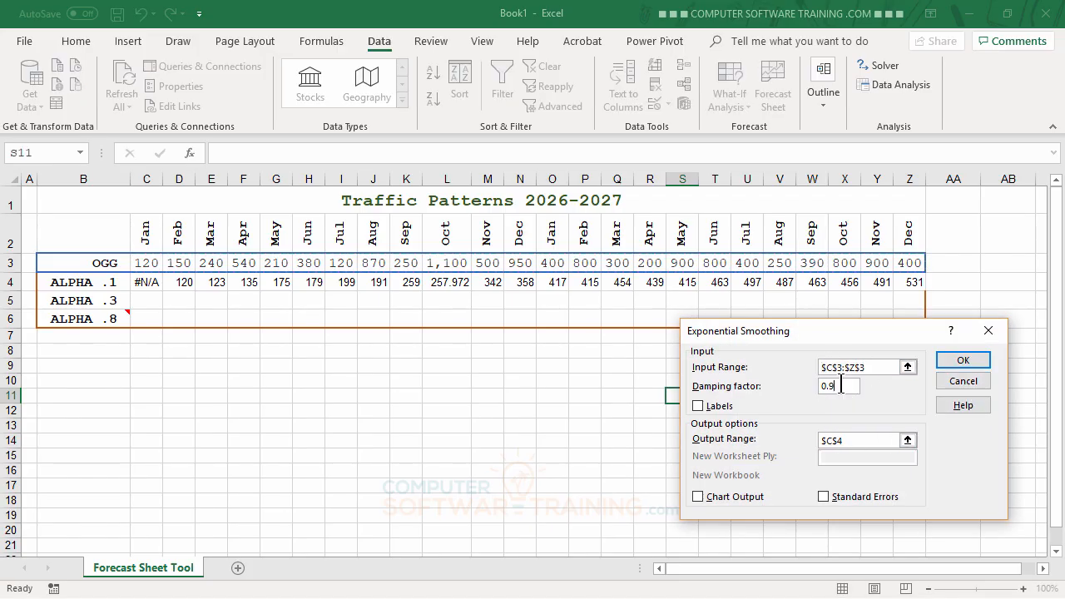
key("BackSpace")
type("7")
left_click_drag(848, 441, 813, 441)
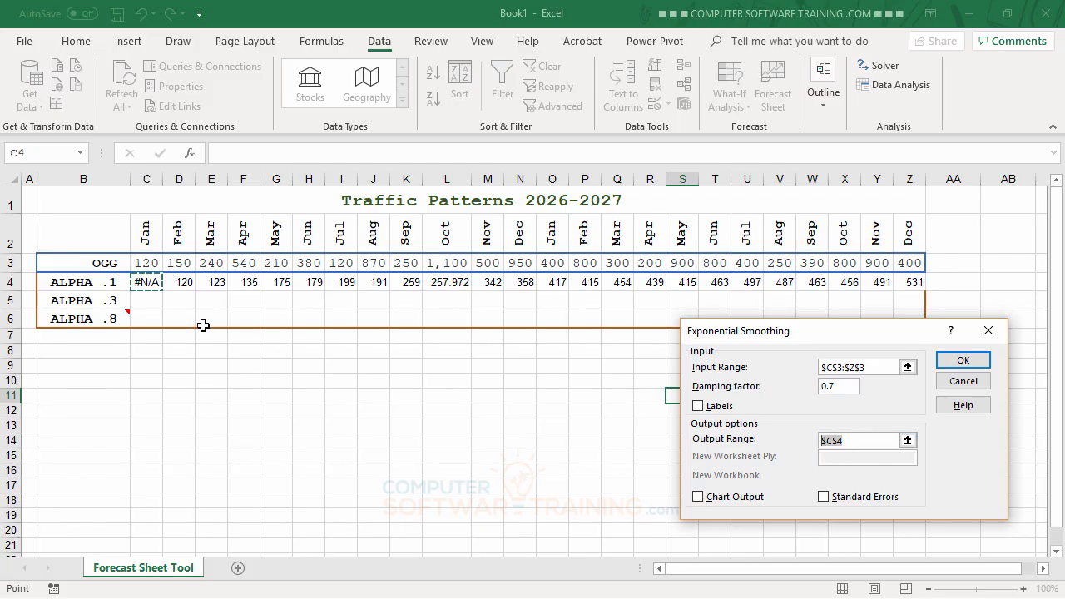
left_click(146, 302)
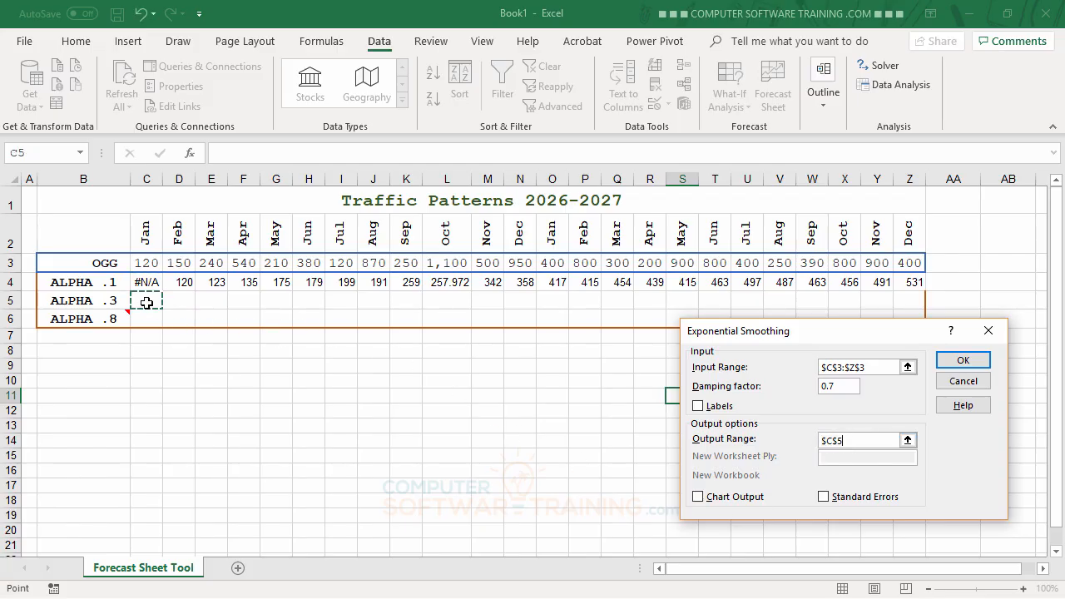
left_click(961, 362)
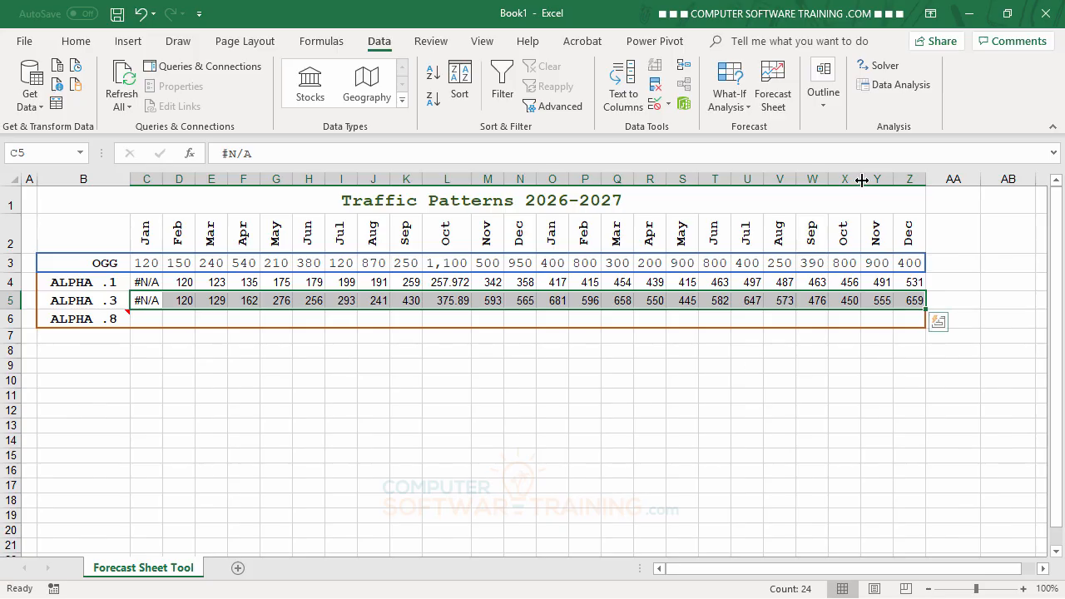
Run Exponential Smoothing on C3:Z3 with damping factor 0.2, writing the output from C6 in the ALPHA .8 row.
left_click(885, 88)
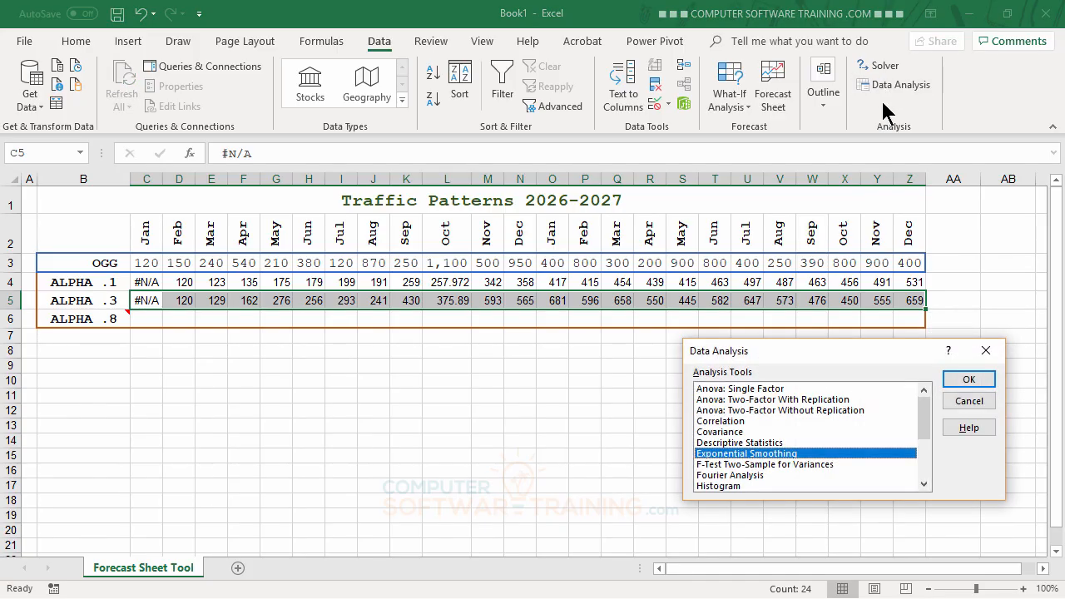
left_click(973, 378)
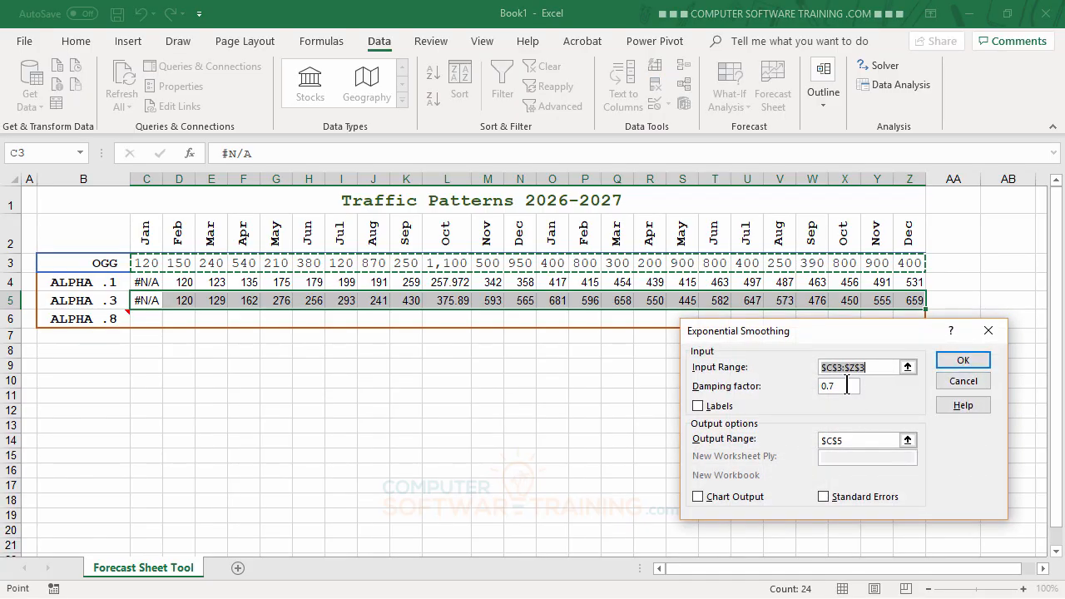
left_click(845, 384)
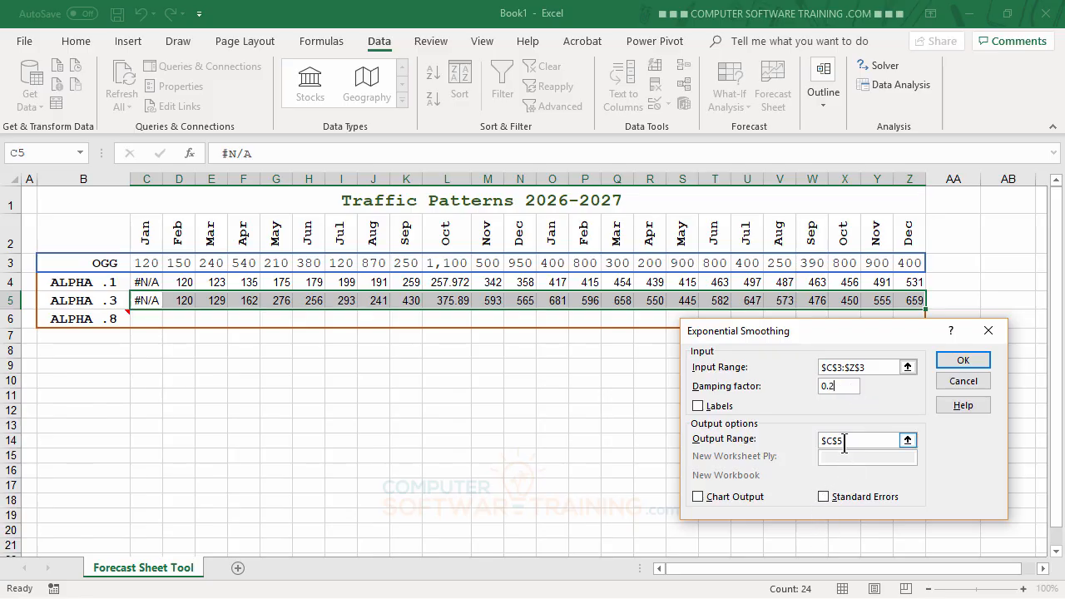
left_click_drag(845, 440, 807, 443)
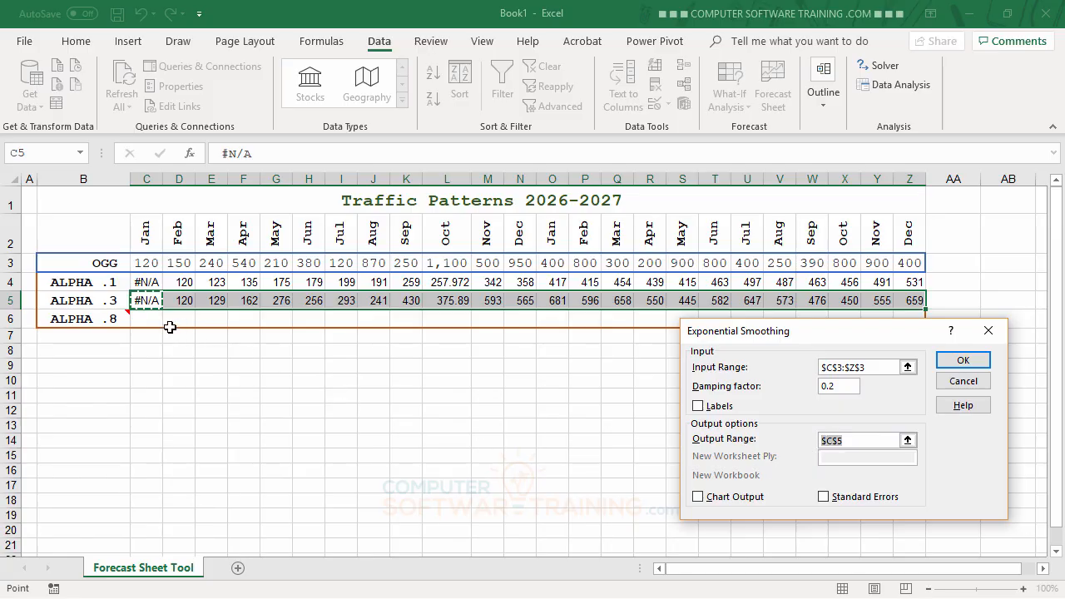
left_click(147, 318)
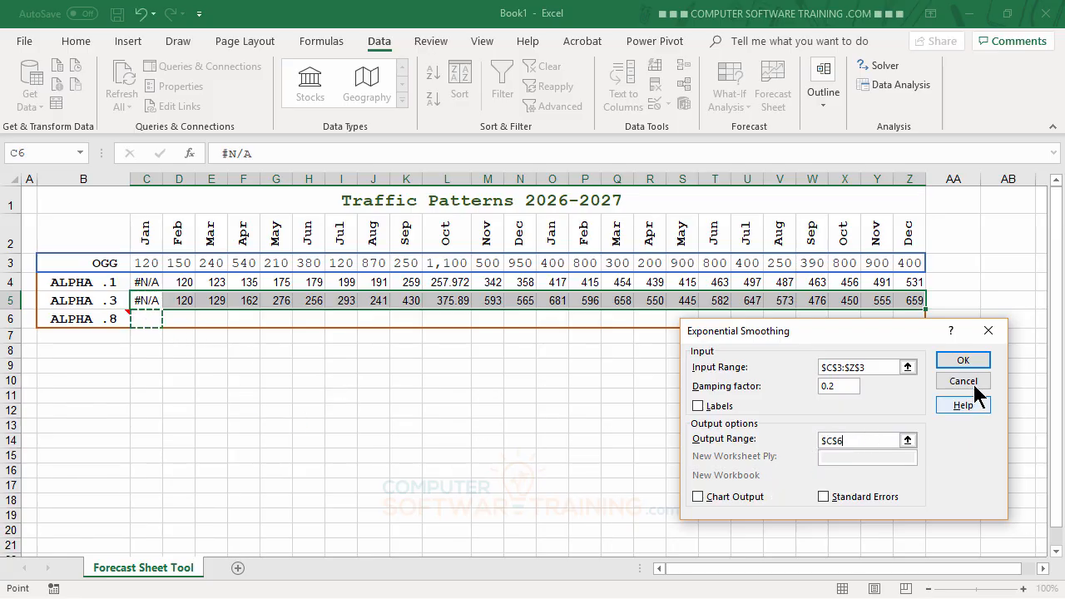
left_click(965, 361)
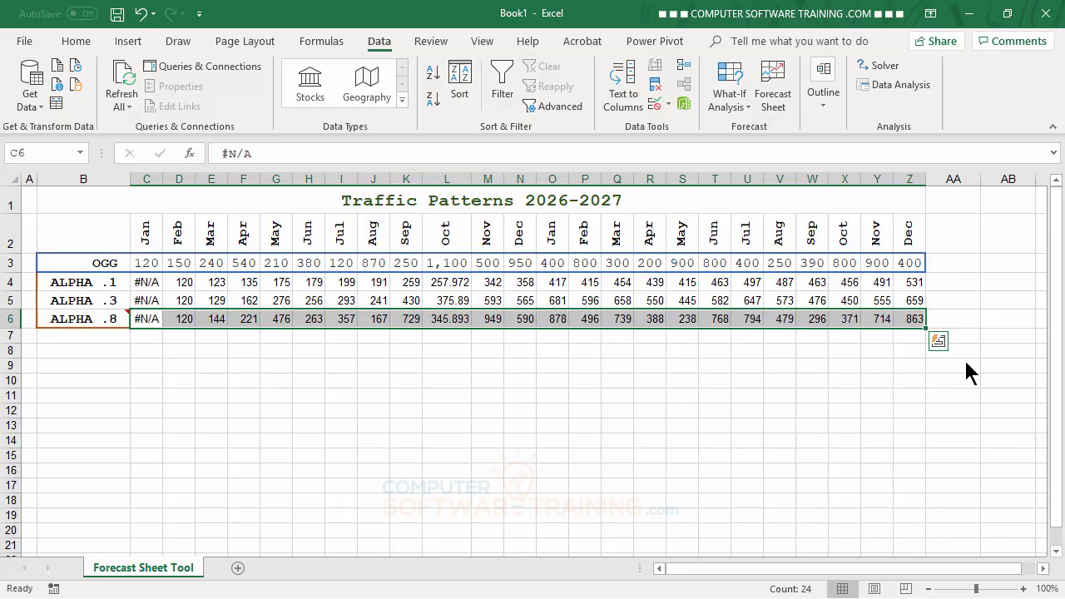
left_click(918, 454)
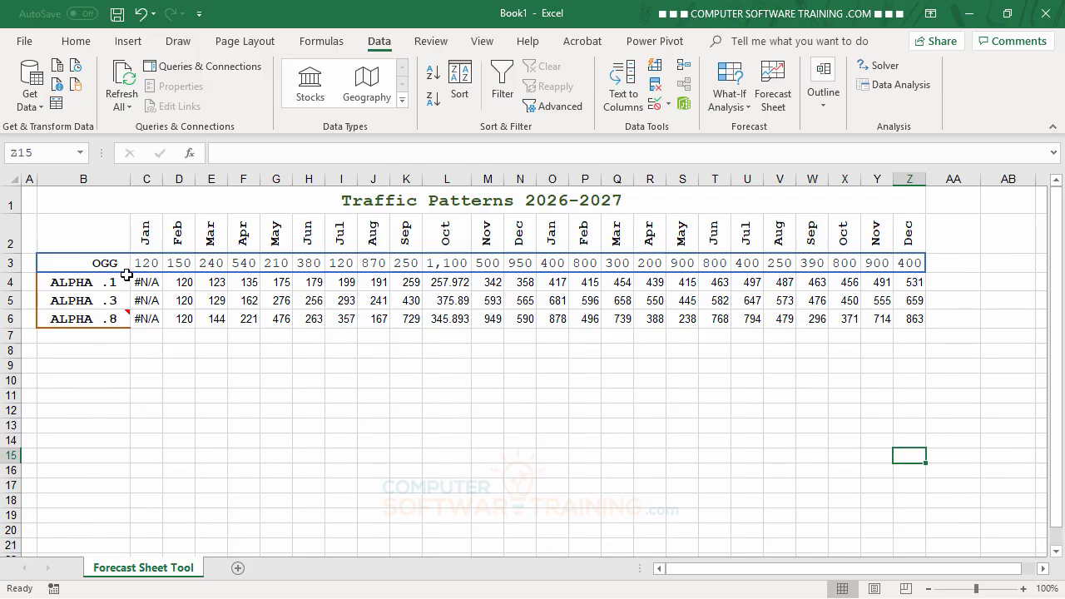
Insert a 2-D Line with Markers chart from the month headings, OGG row and three ALPHA rows in B2:Z6.
left_click(96, 236)
left_click_drag(95, 236, 914, 313)
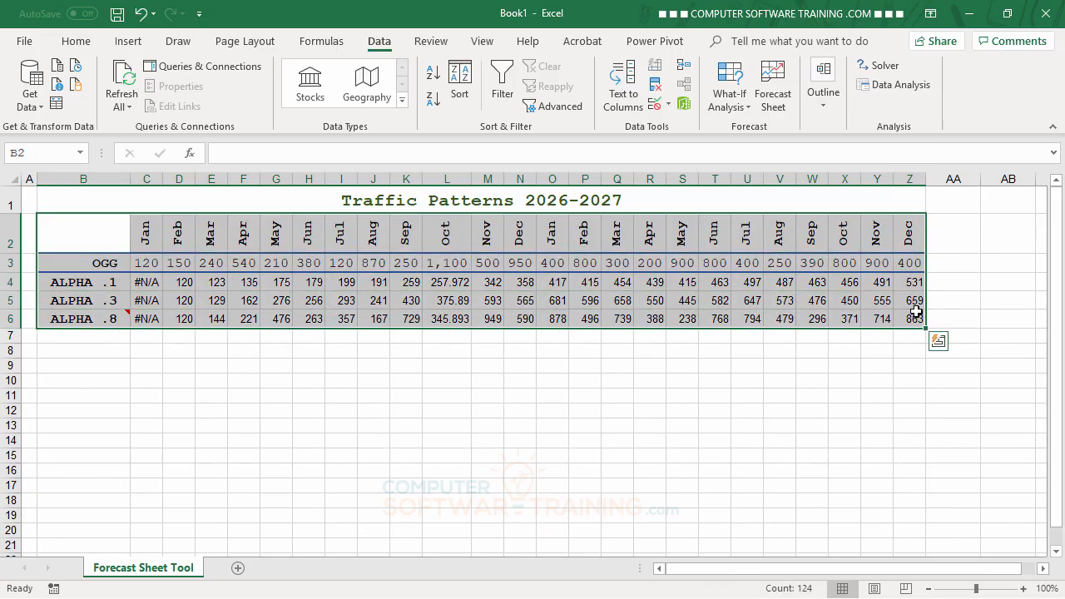
left_click(129, 43)
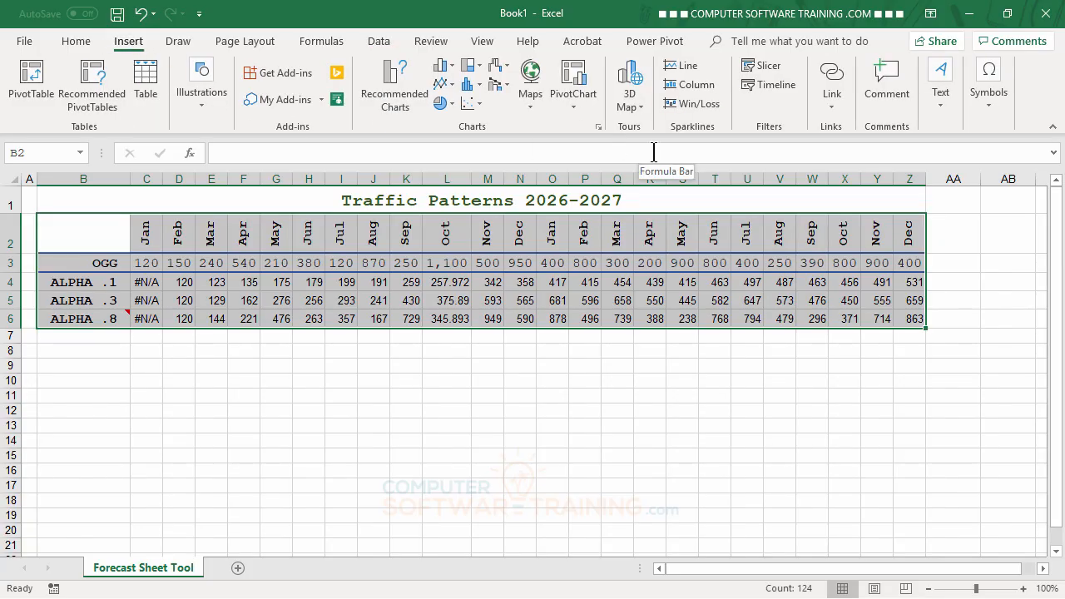
left_click(451, 89)
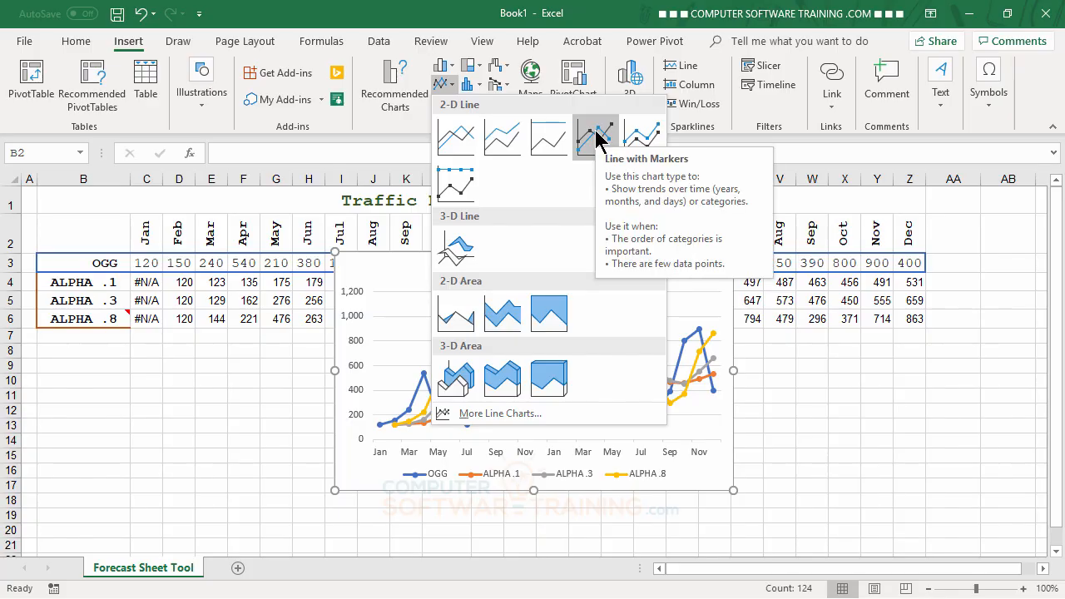
left_click(596, 136)
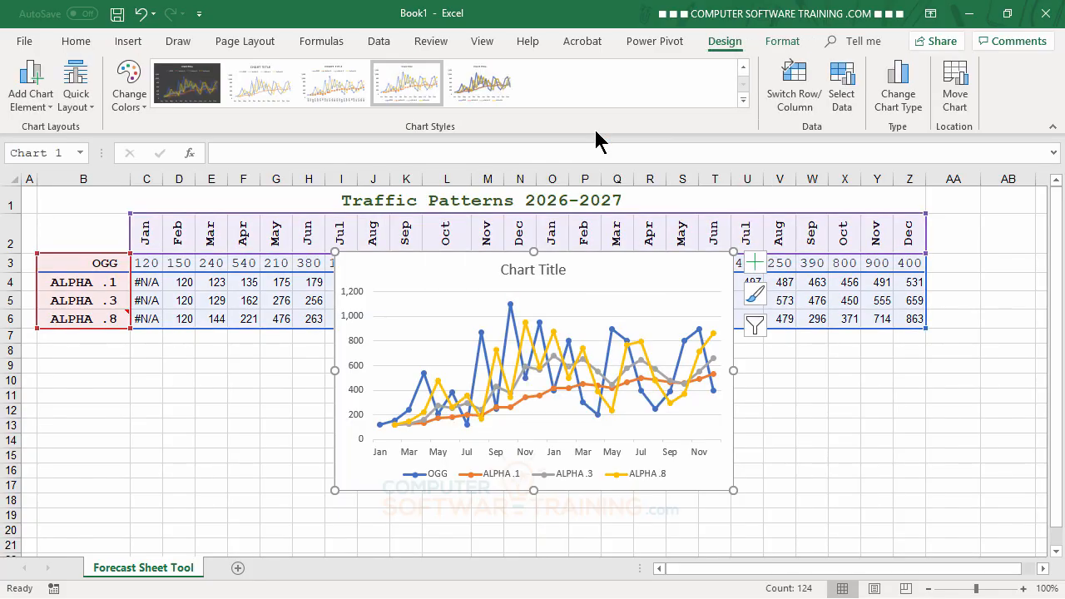
Place the chart directly below the table and resize it to span columns B to Z and end at row 21.
mouse_move(683, 274)
left_mouse_down()
mouse_move(585, 337)
mouse_move(388, 358)
left_mouse_up()
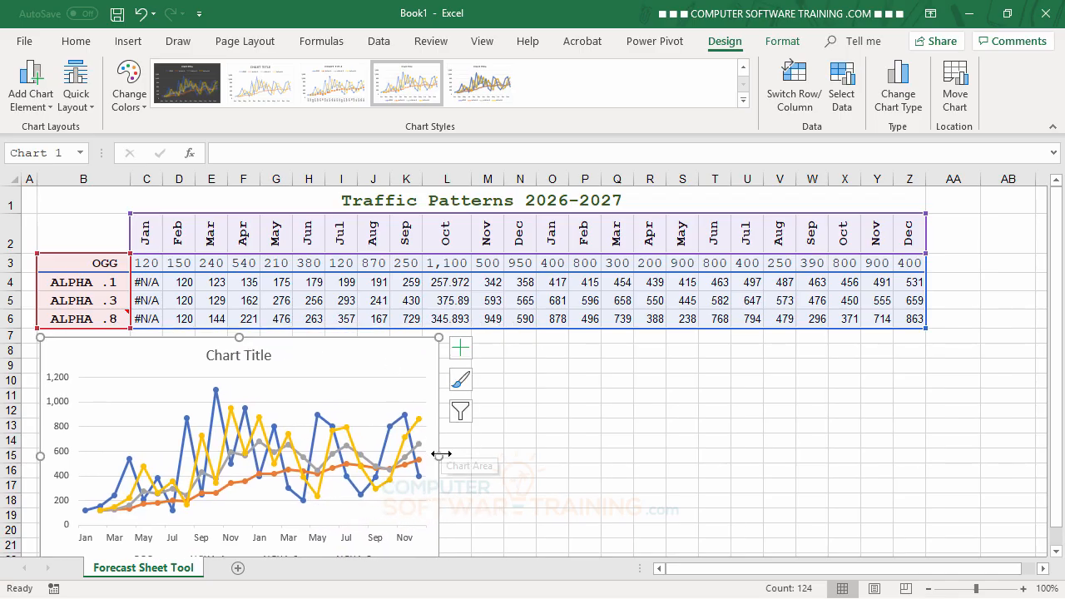
left_click_drag(439, 451, 919, 454)
scroll(1029, 447, "down", 1)
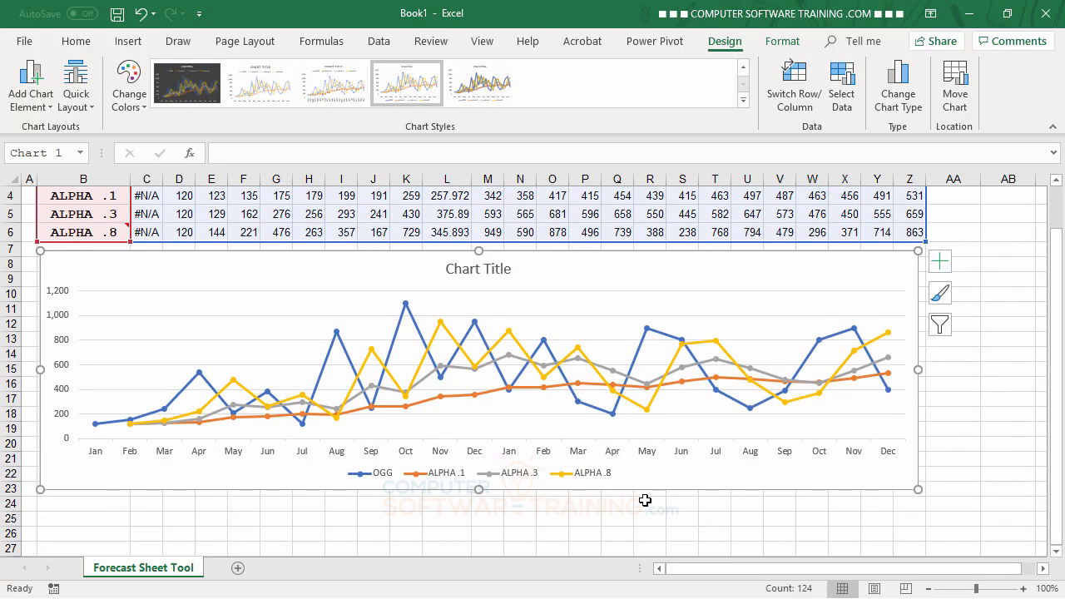
left_click_drag(476, 492, 477, 458)
scroll(932, 495, "up", 1)
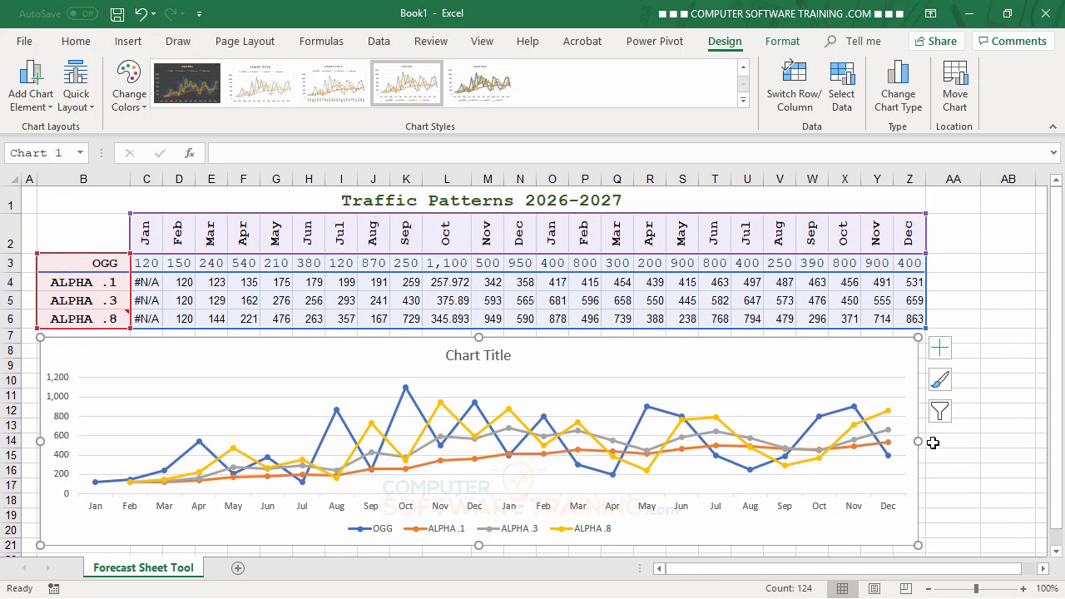
Link the chart title to the worksheet heading in the merged cell B1:Z1.
left_click(492, 360)
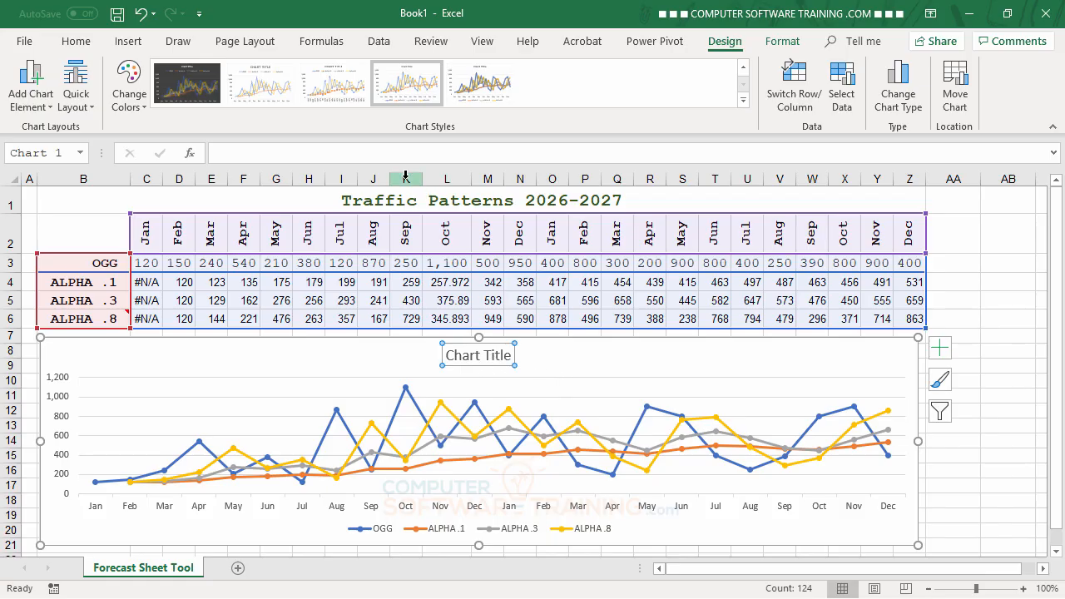
left_click(377, 151)
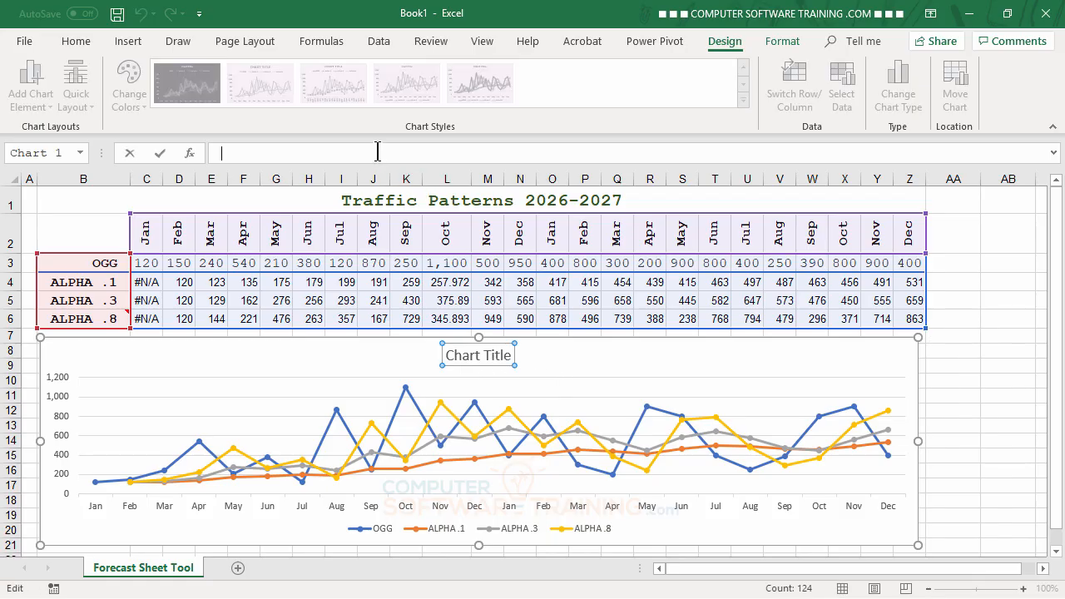
left_click(388, 199)
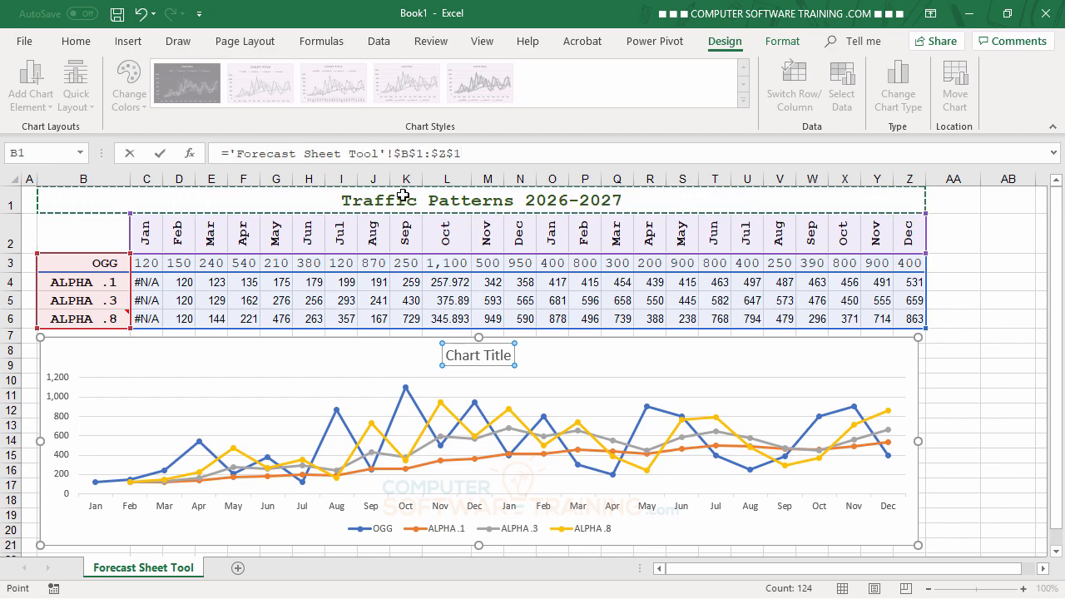
key("Return")
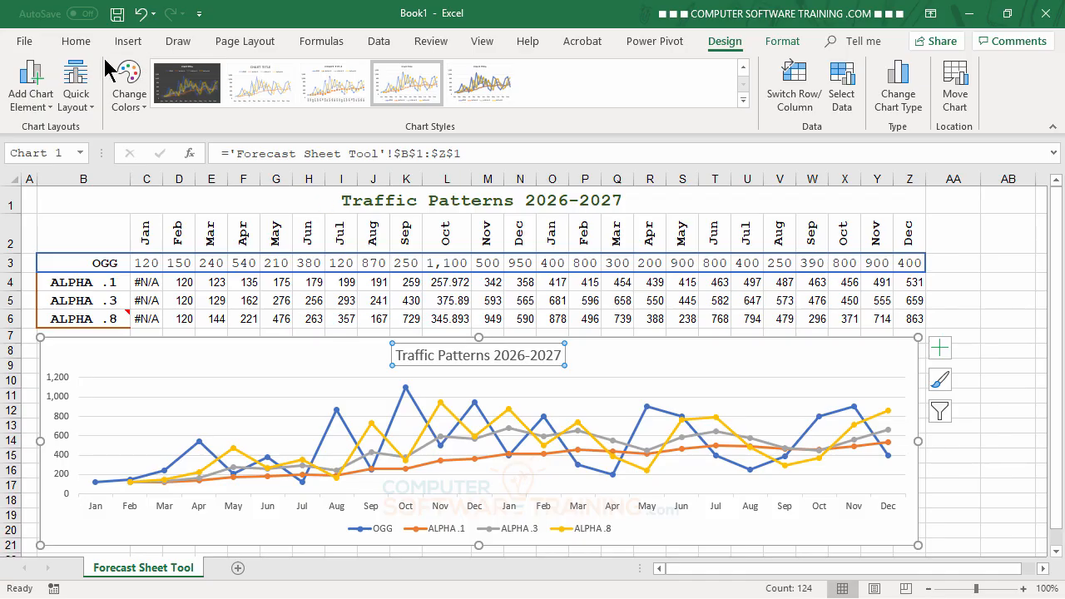
Enlarge the chart title's font size to 20.
left_click(75, 42)
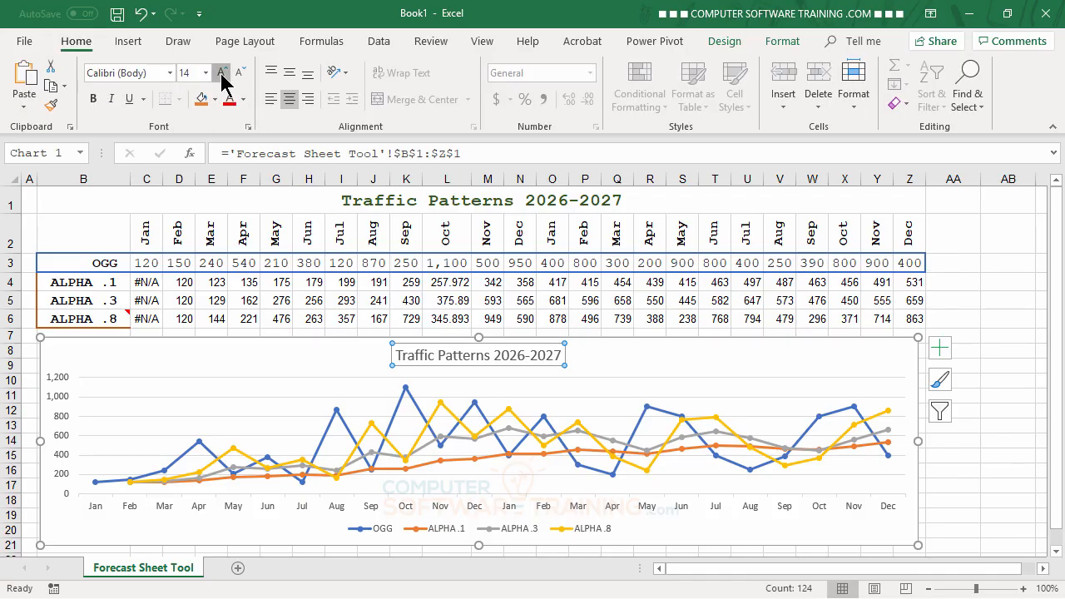
left_click(221, 73)
left_click(221, 73)
left_click(222, 73)
left_click(221, 74)
left_click(221, 73)
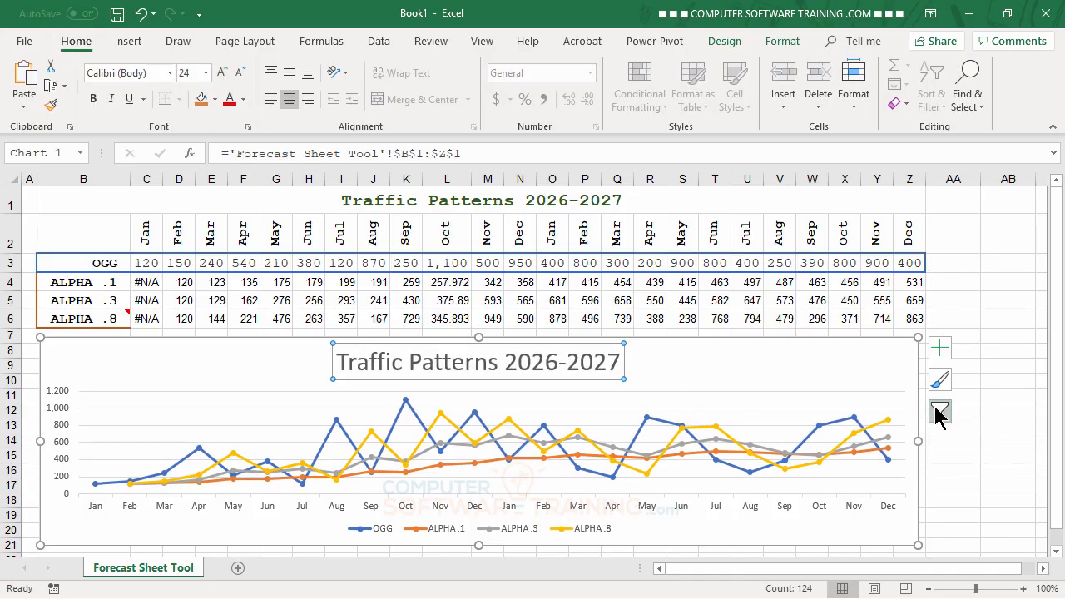
left_click(239, 74)
left_click(239, 74)
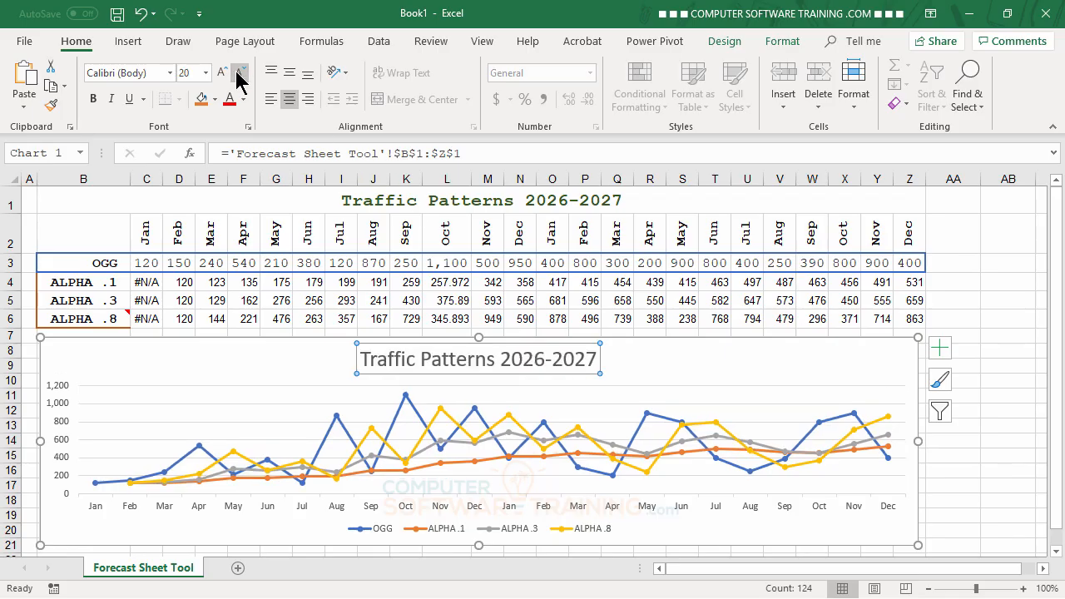
Move the chart's legend to the top, directly beneath the chart title.
left_click(939, 348)
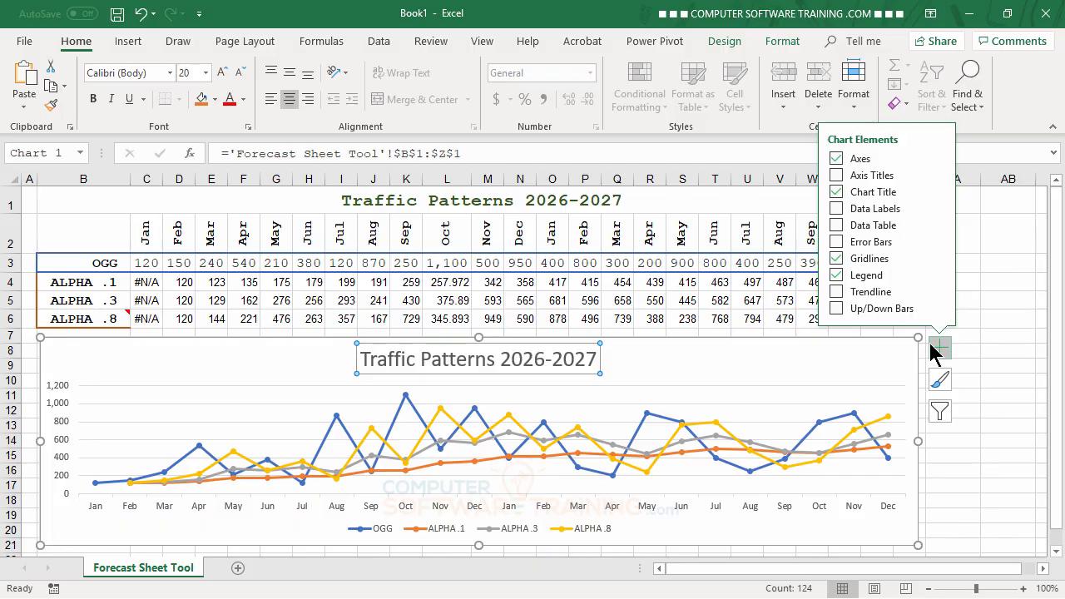
left_click(937, 274)
left_click(975, 299)
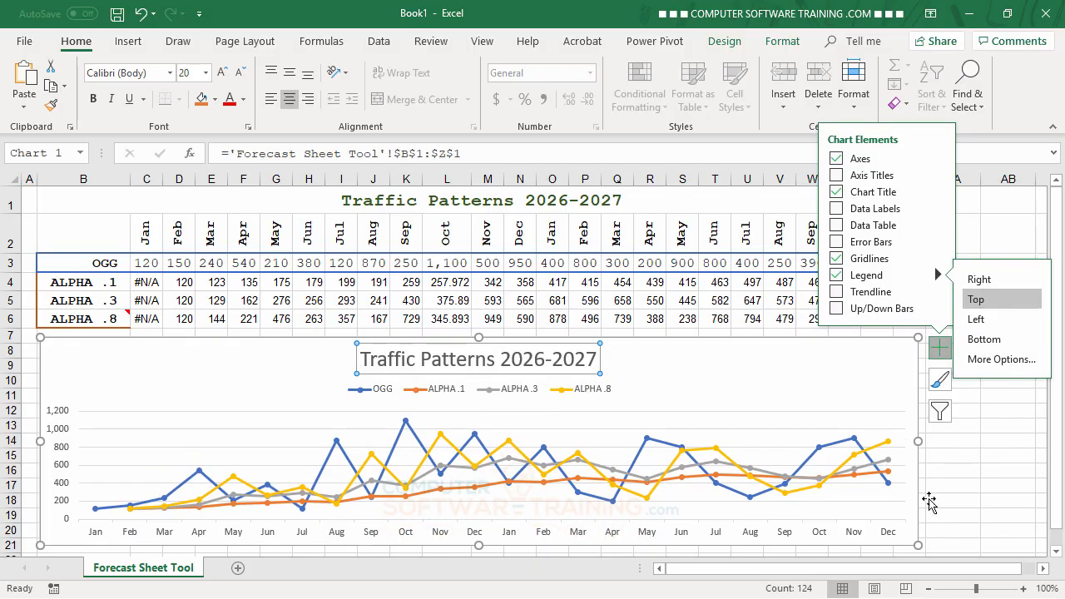
left_click(973, 471)
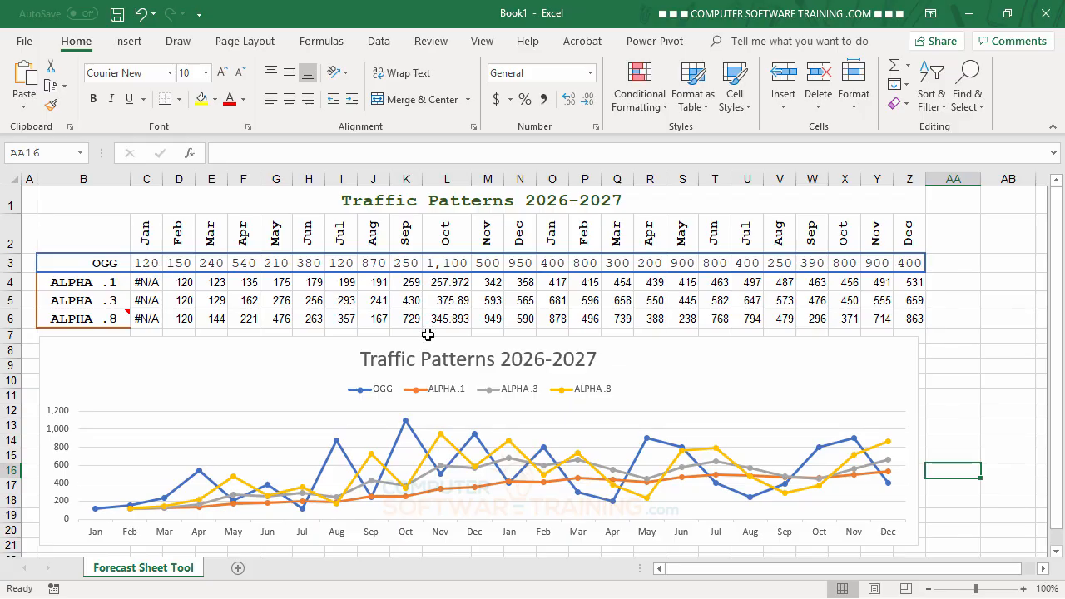
Set the outline colour of the OGG series line in the chart to black.
left_click(663, 453)
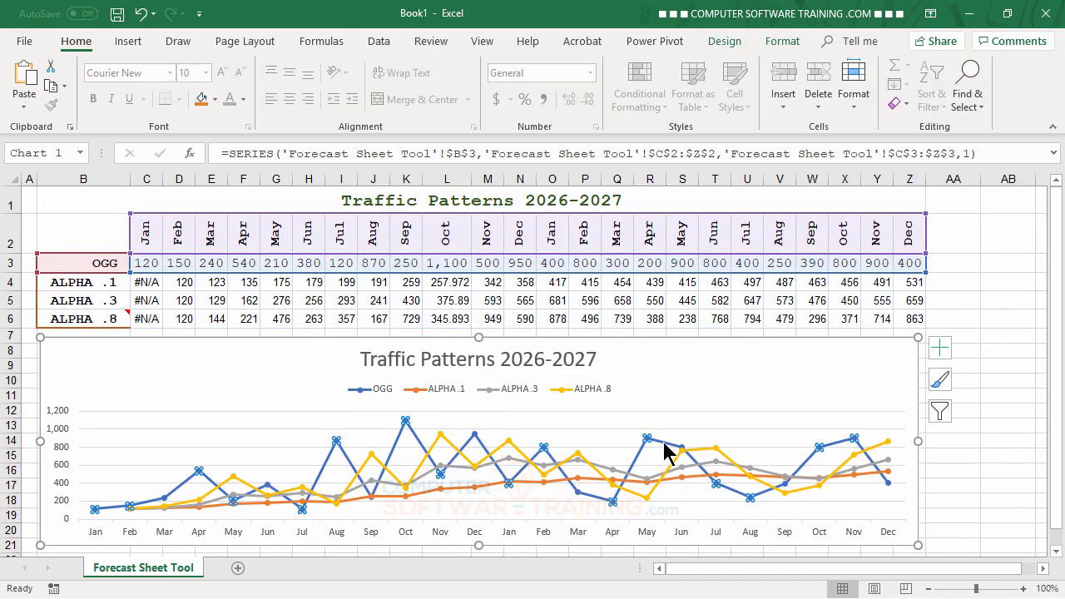
left_click(733, 45)
left_click(782, 44)
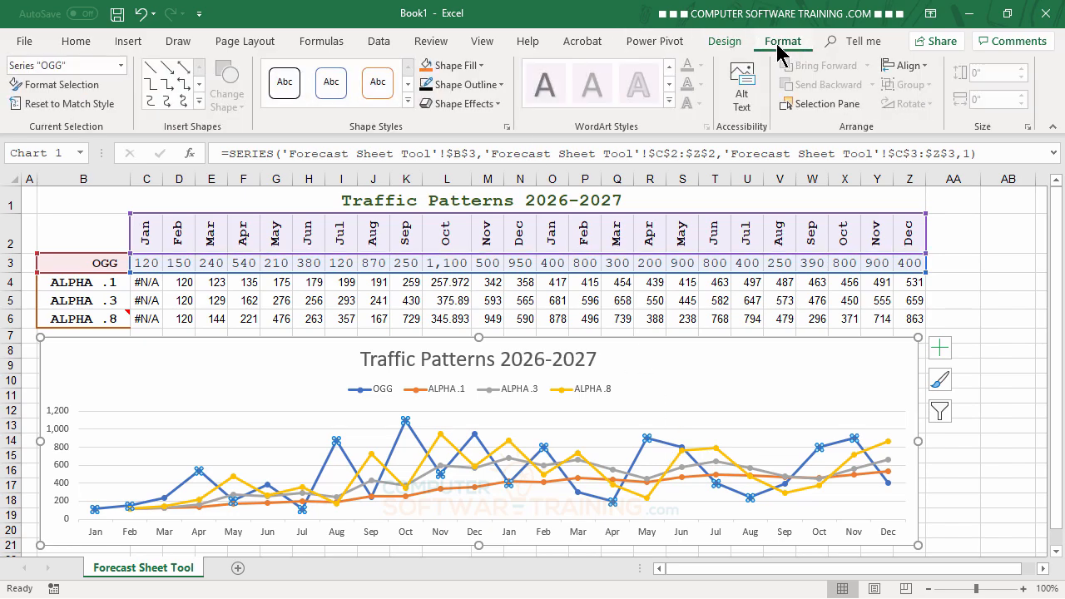
left_click(502, 85)
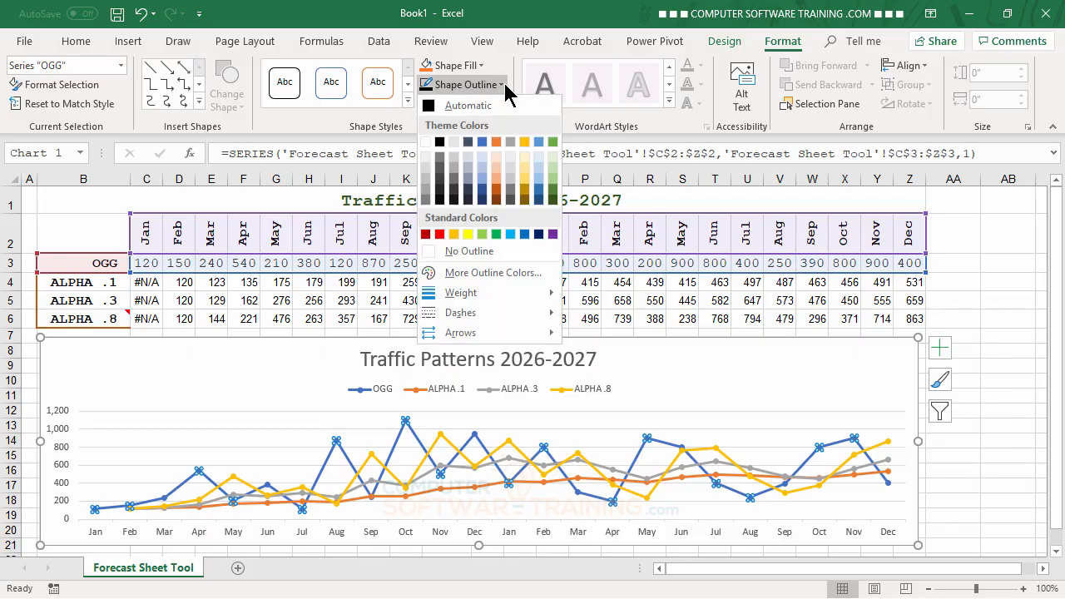
left_click(439, 142)
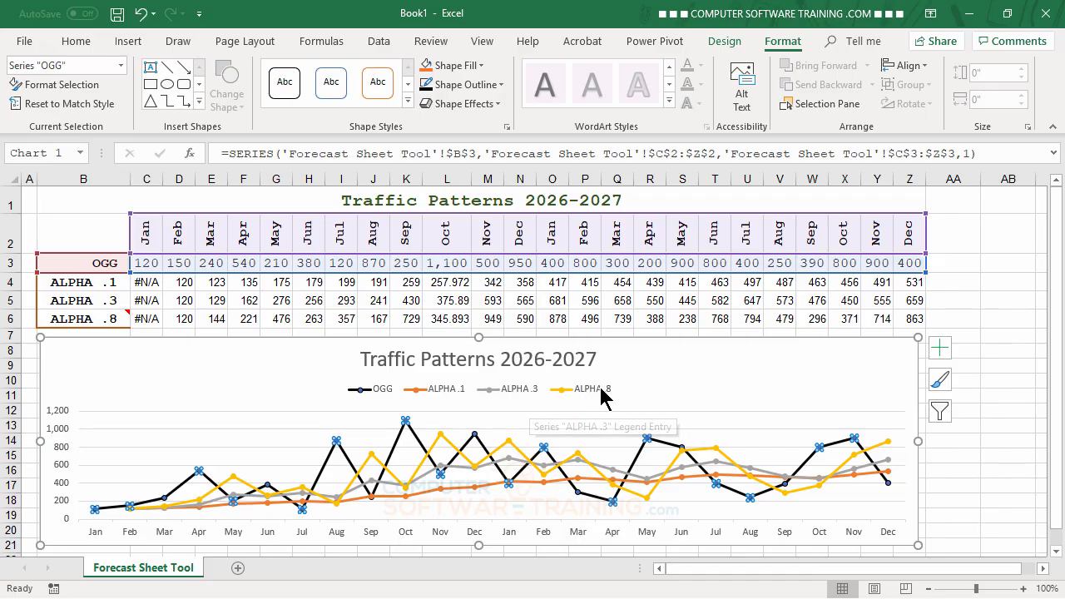
Set the outline colour of the ALPHA .8 series line to the standard red and deselect the chart.
left_click(650, 494)
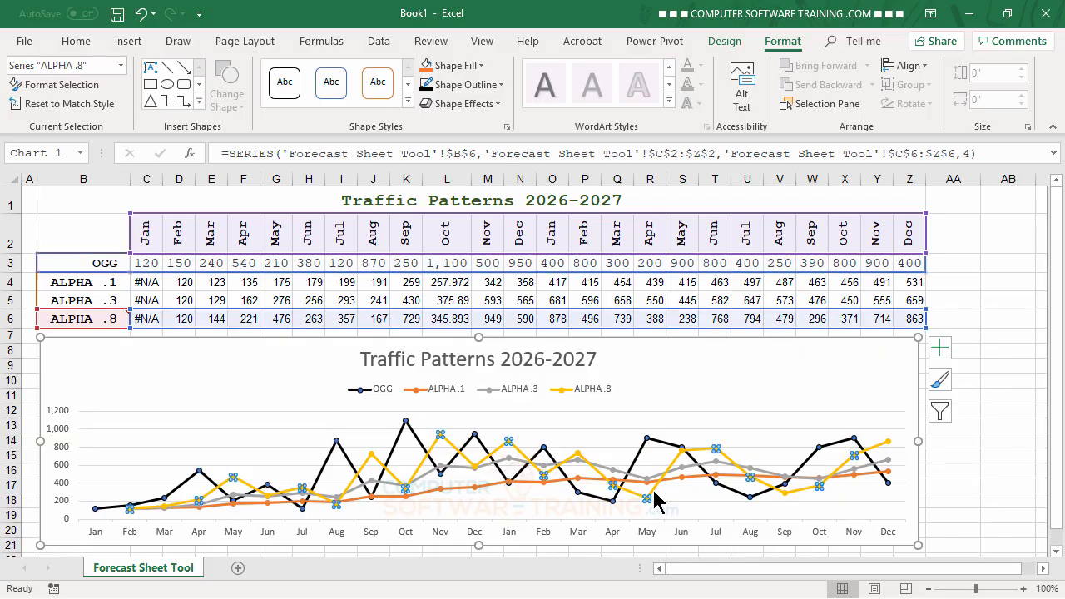
left_click(501, 84)
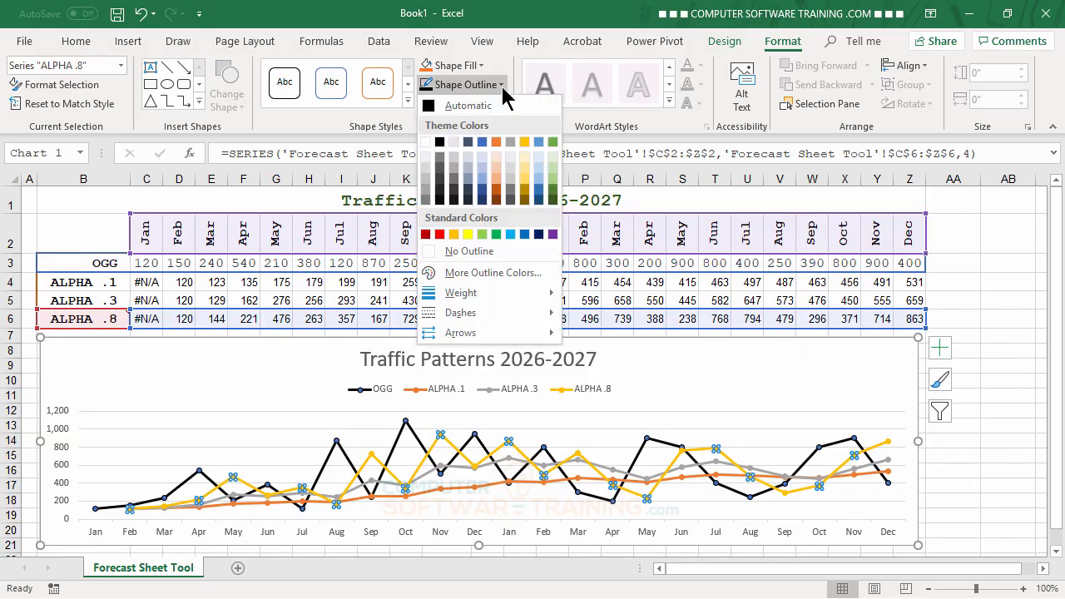
left_click(440, 235)
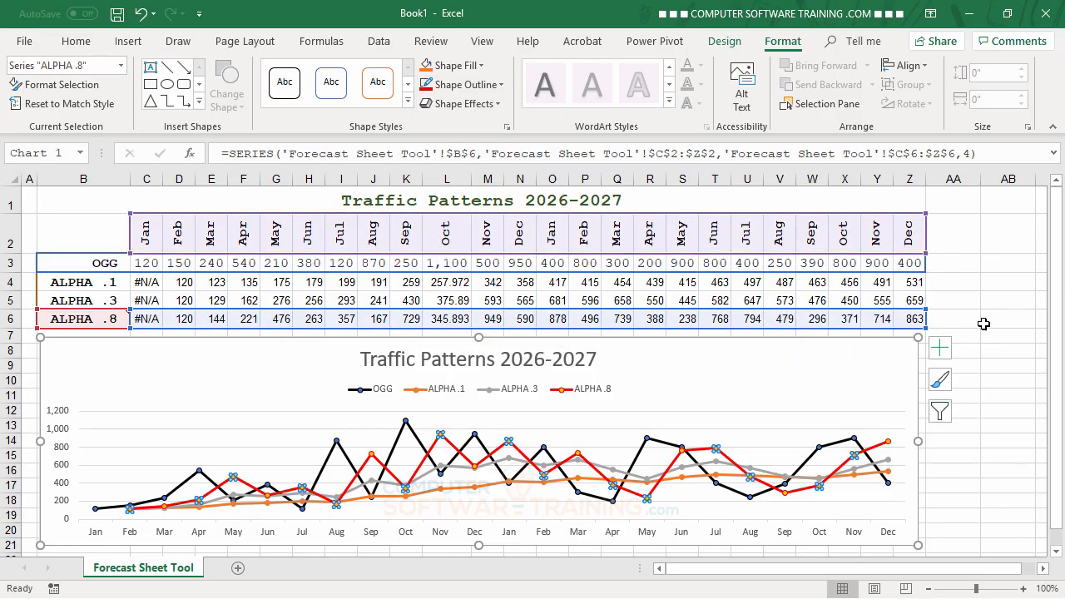
left_click(1001, 301)
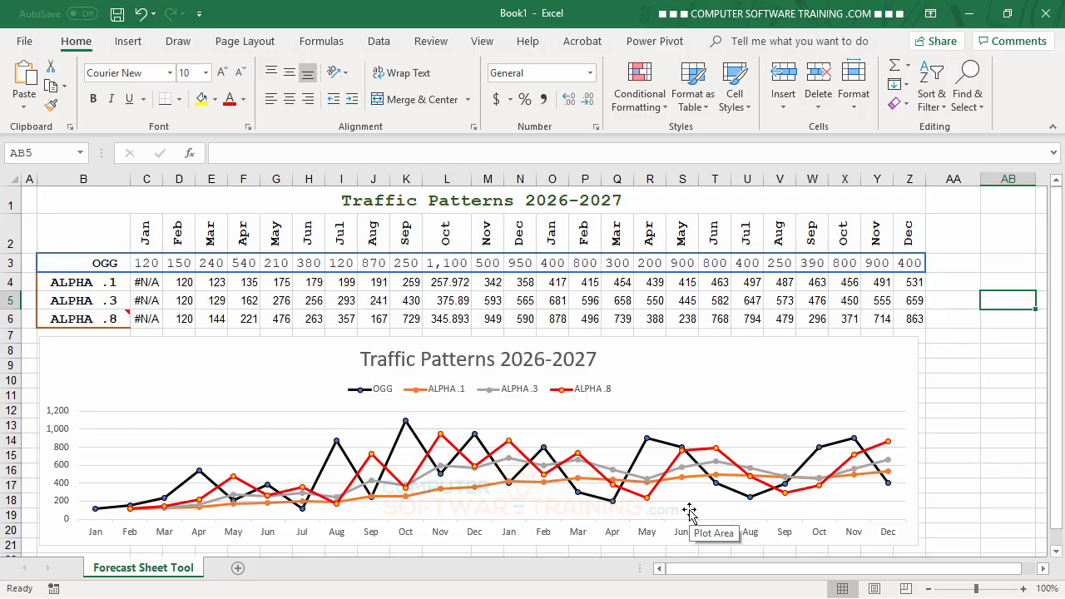
mouse_move(871, 455)
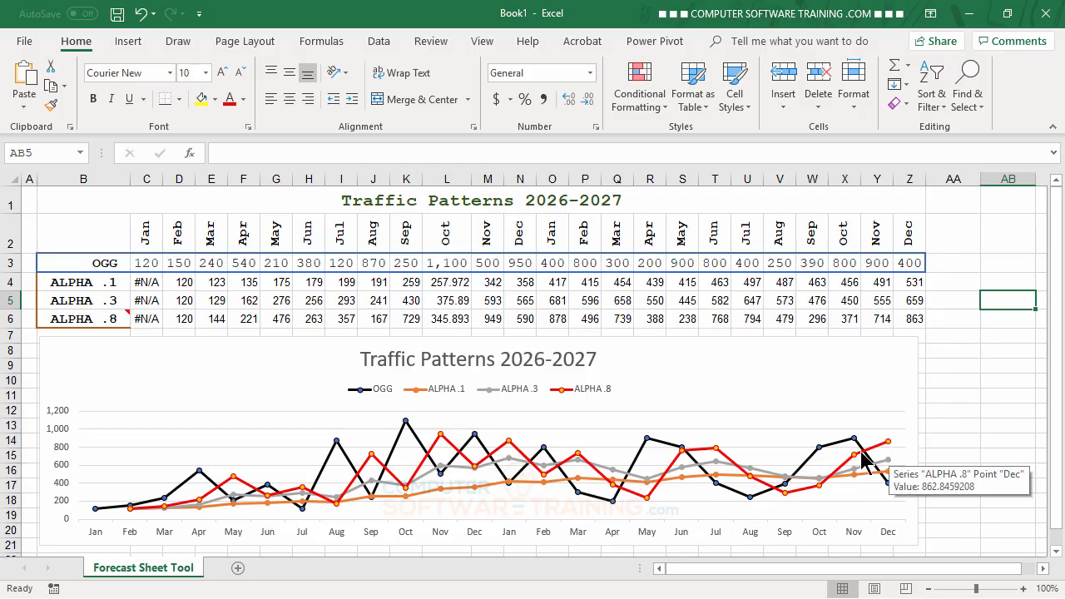